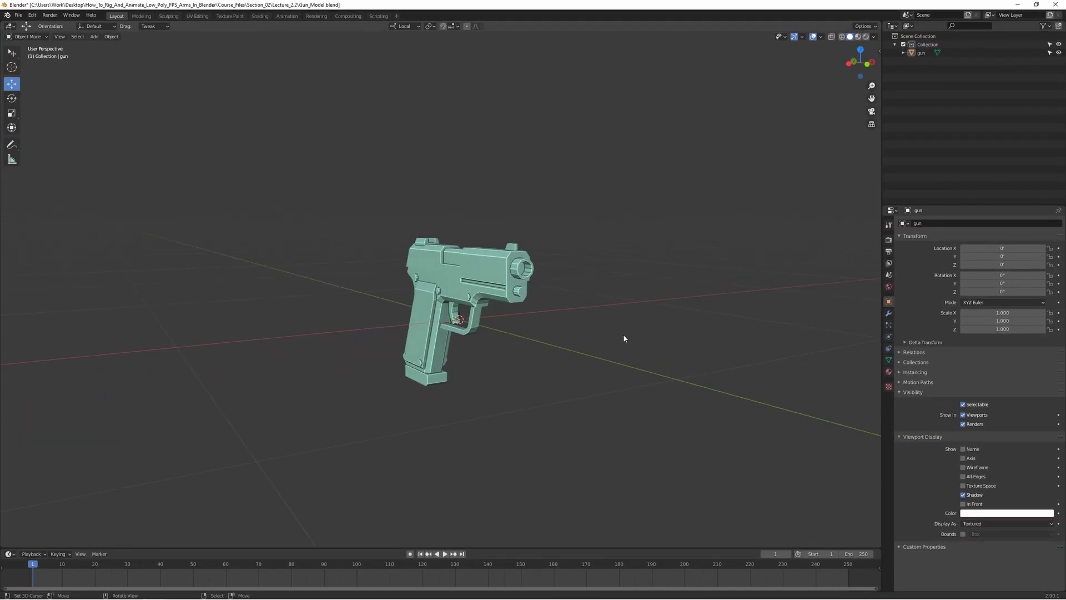
Add an armature at the origin next to the gun model.
middle_drag(530, 341, 604, 316)
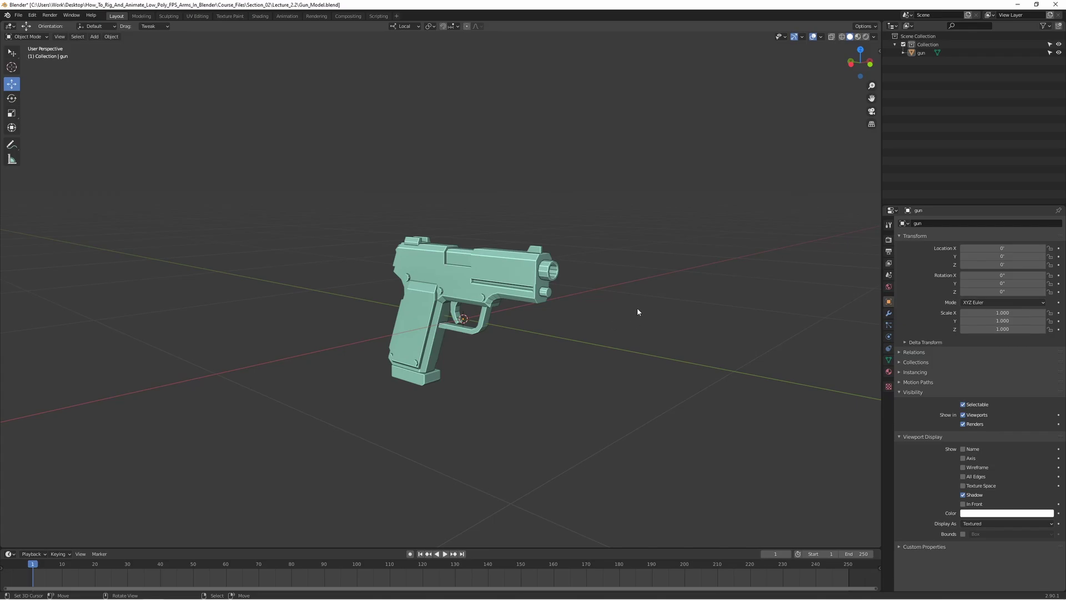
key(shift+a)
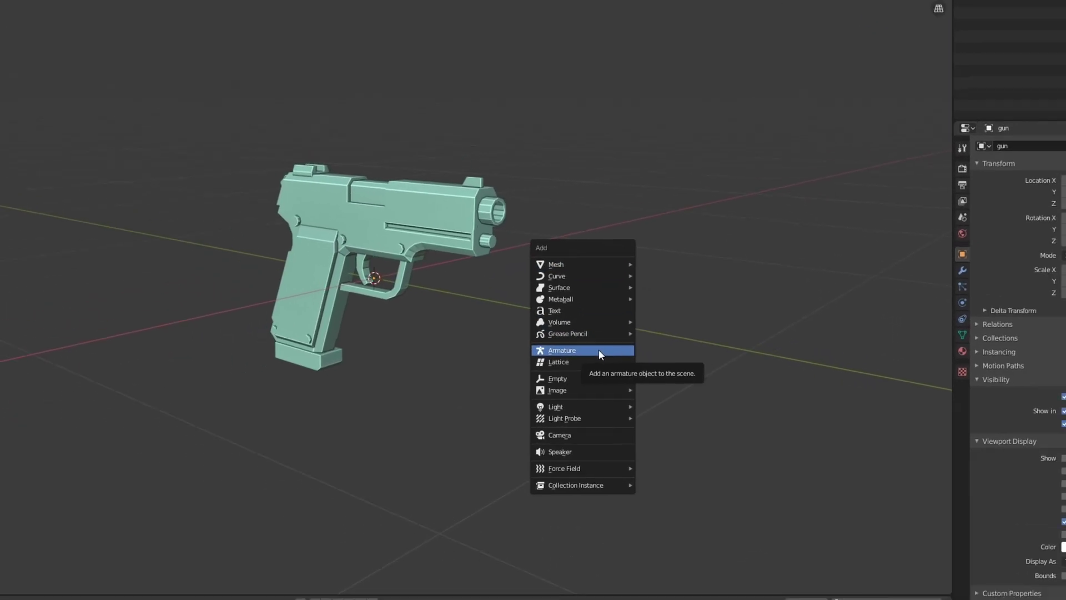
click(599, 348)
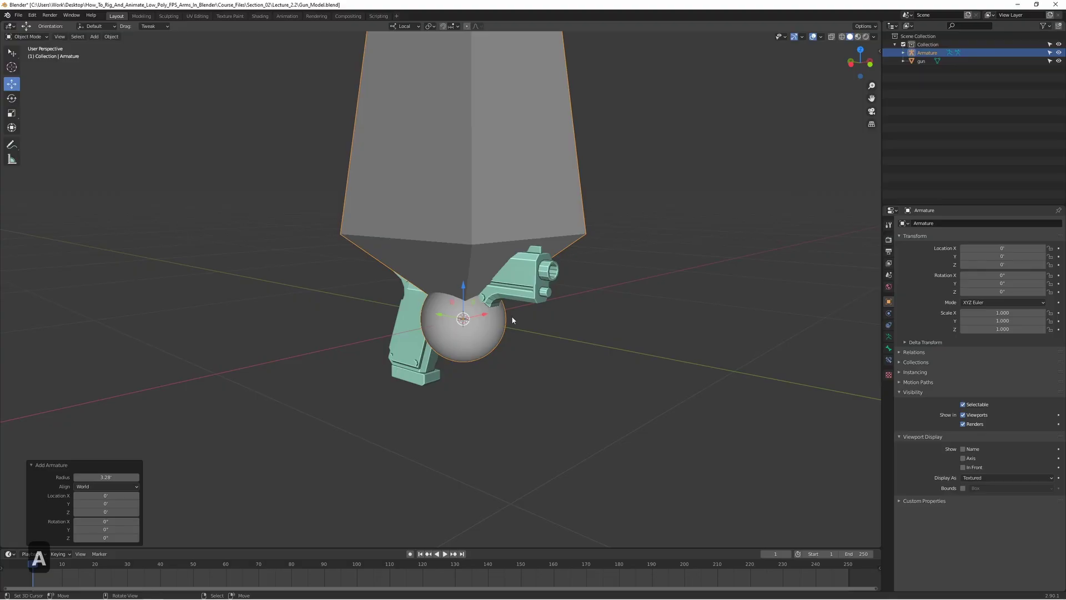
Frame the bone and gun in Right orthographic view and enter Edit Mode on the armature.
middle_drag(572, 258, 453, 177)
scroll(589, 240, down, 1)
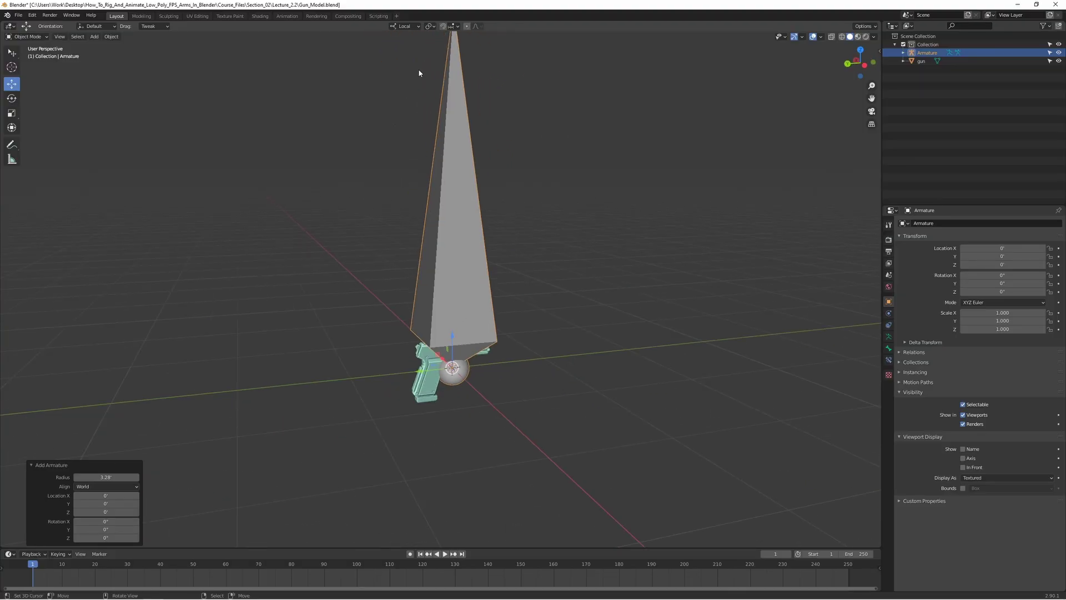
shift+scroll(454, 151, up, 2)
middle_drag(471, 324, 514, 311)
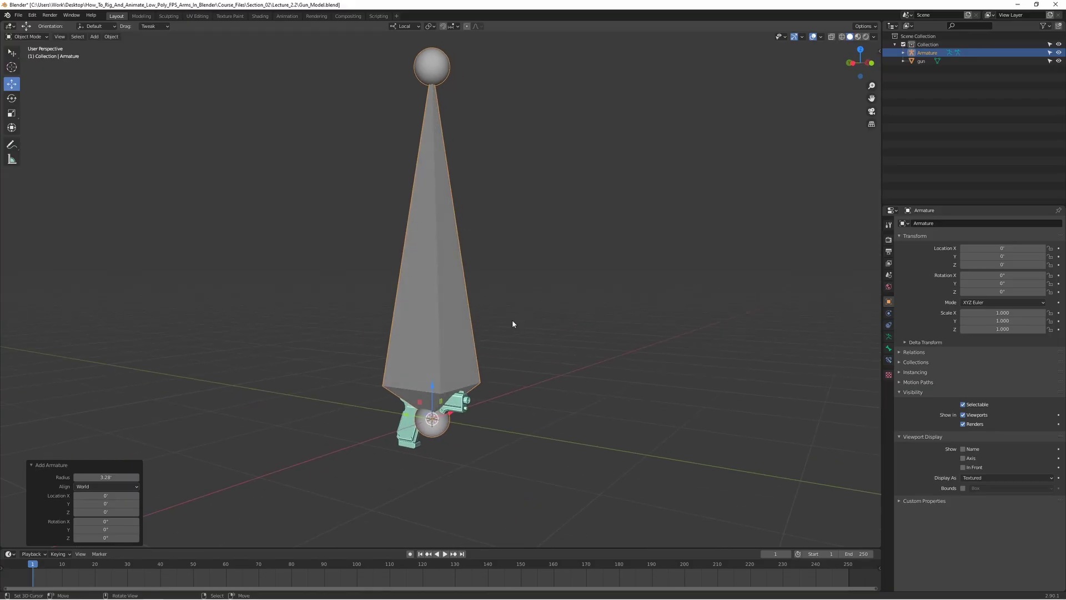
middle_drag(509, 319, 578, 292)
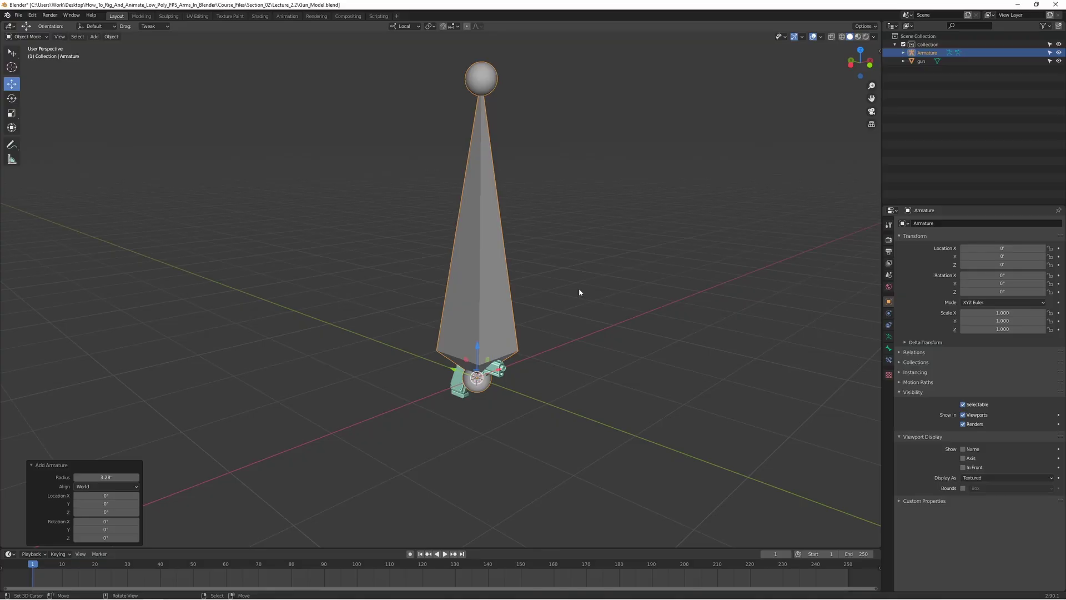
key(KP_3)
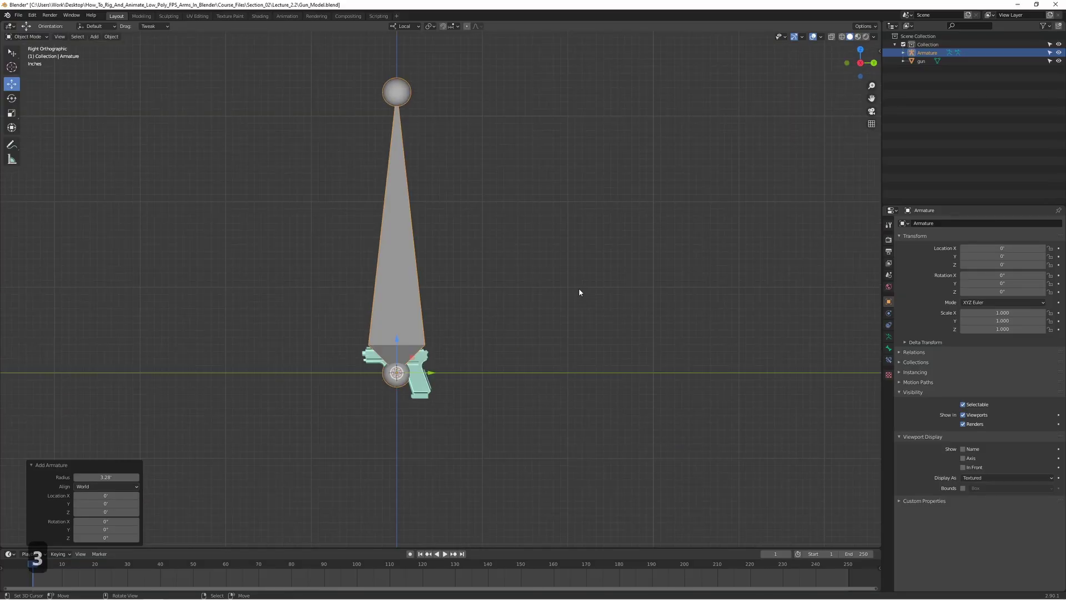
scroll(578, 287, up, 2)
shift+middle_drag(495, 270, 553, 294)
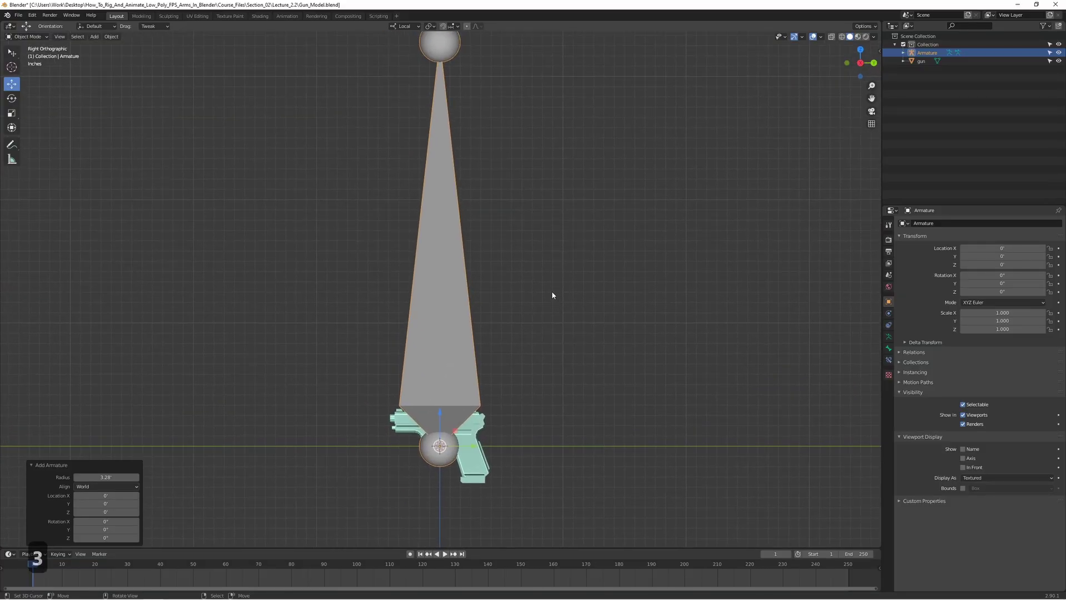
key(Tab)
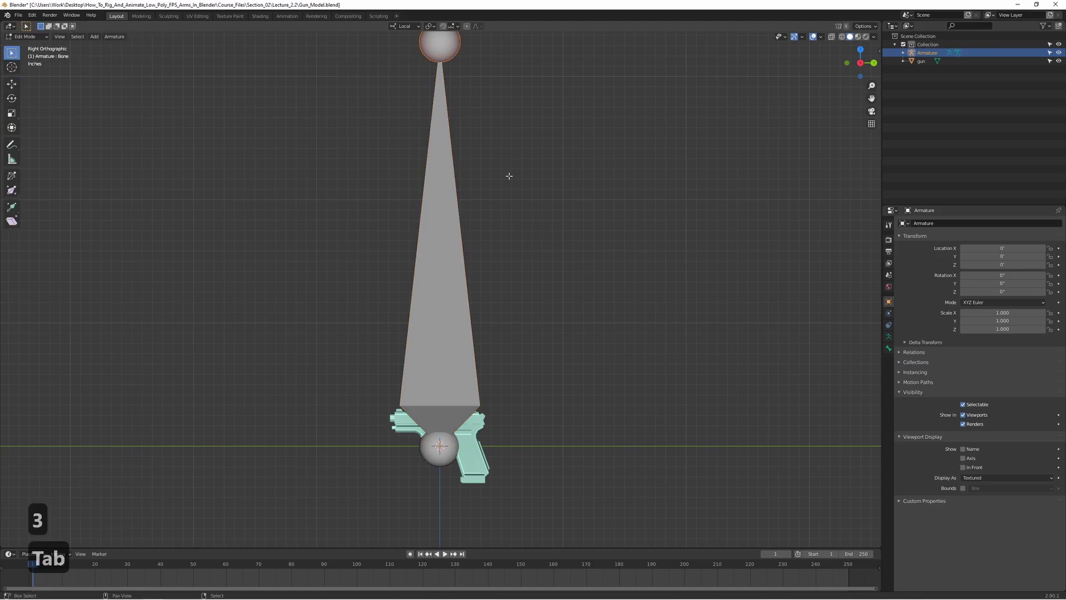
Enable In Front under the armature's Viewport Display so the bone shows through the gun.
shift+middle_drag(511, 175, 520, 198)
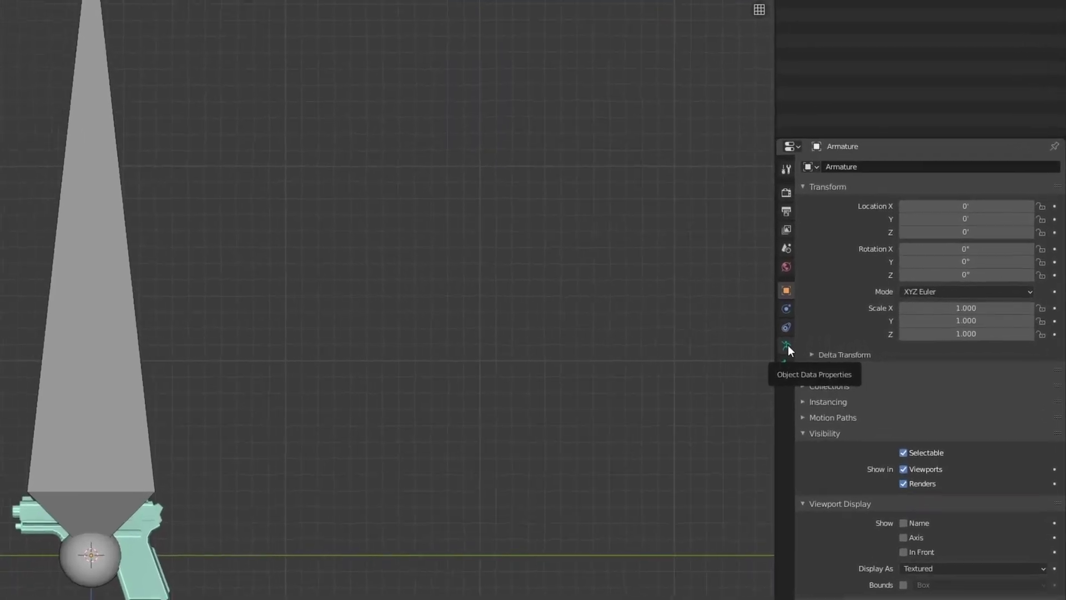
click(717, 352)
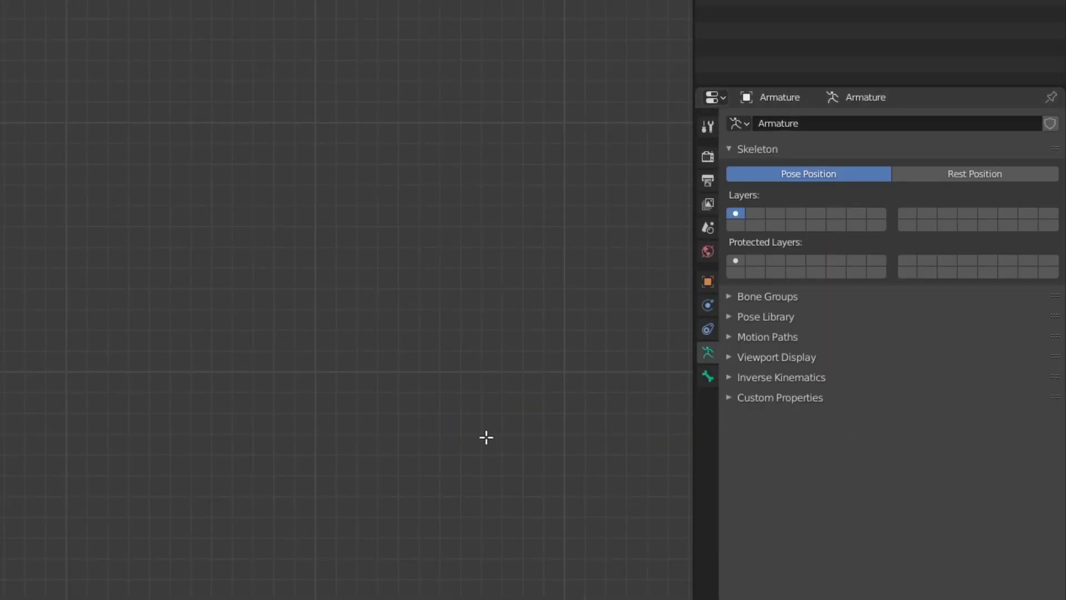
click(744, 357)
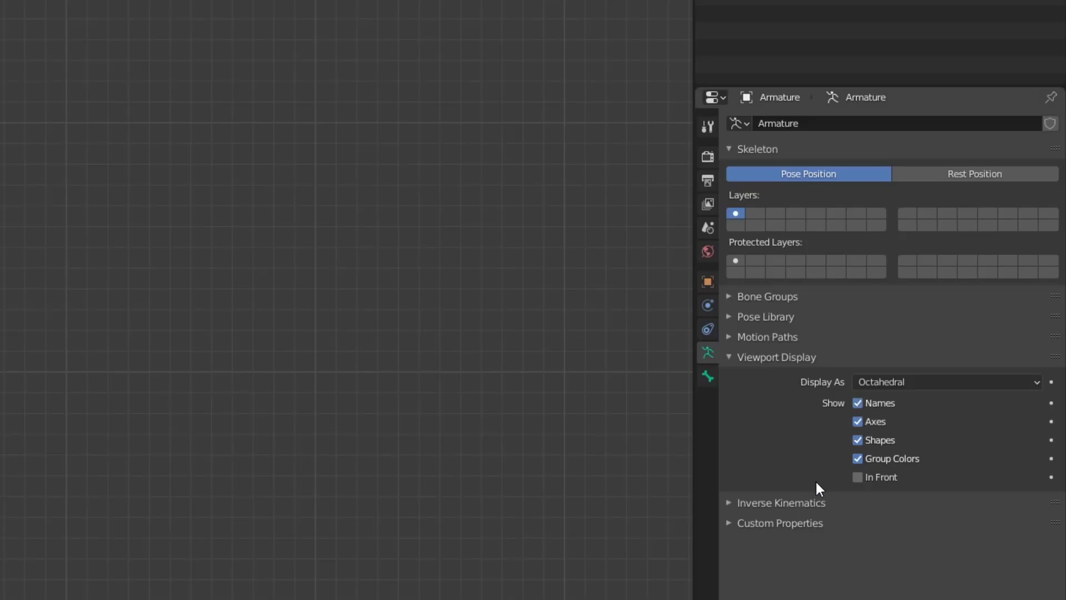
click(857, 476)
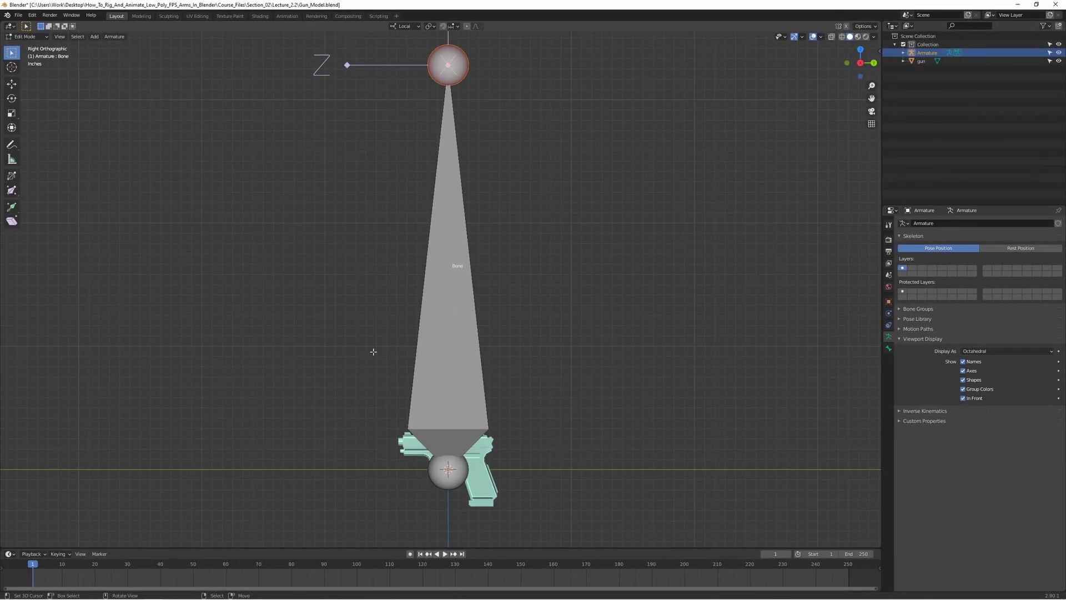
In Right view, drag the bone's tip down -2.9061 along local Z to shorten it.
middle_drag(373, 352, 398, 379)
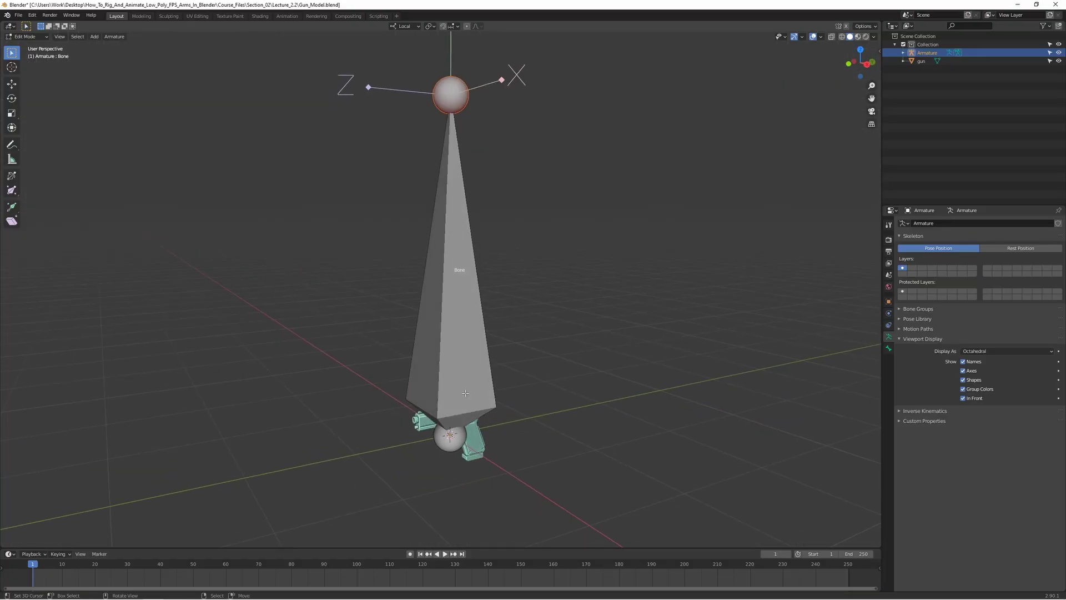
scroll(450, 351, down, 3)
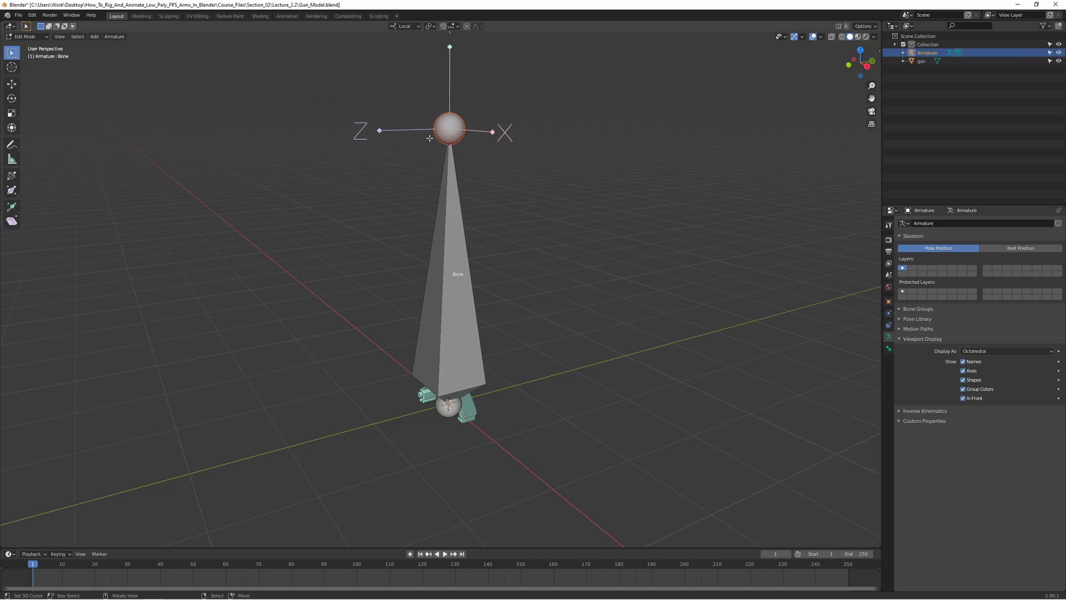
key(KP_3)
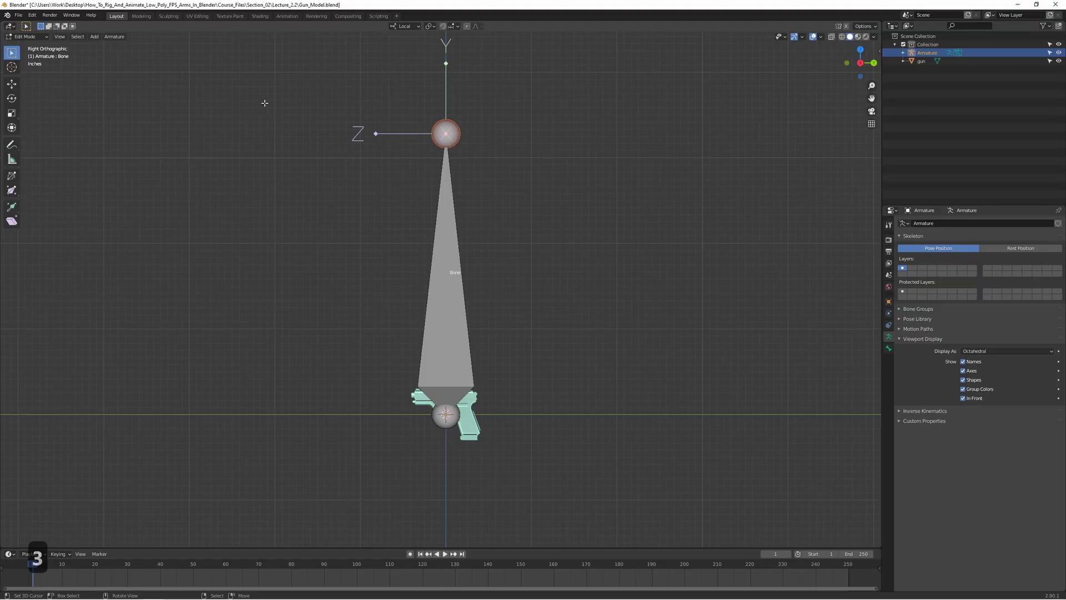
click(11, 83)
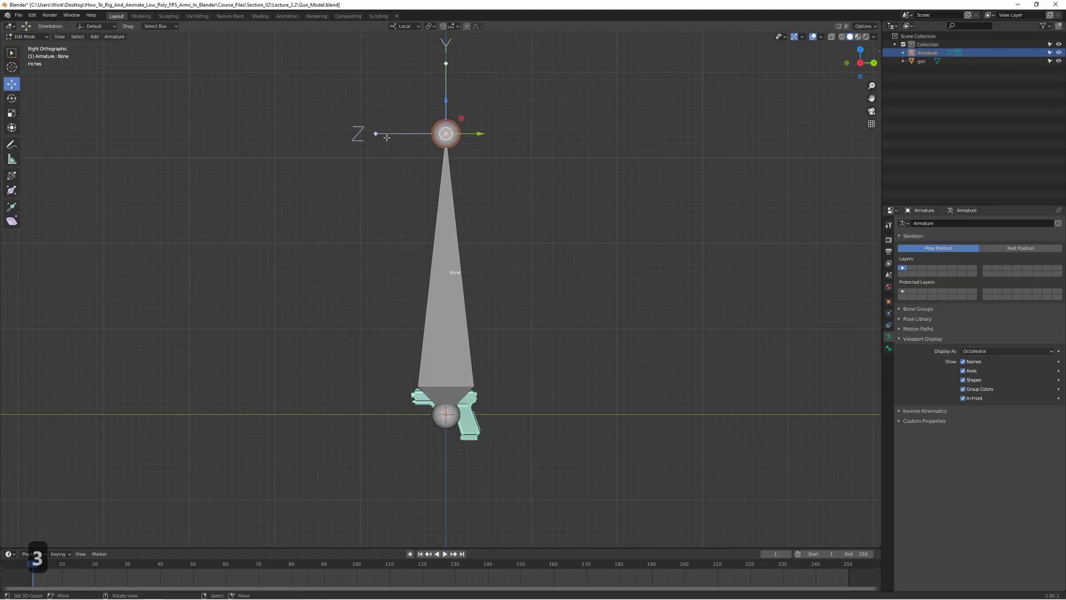
drag(446, 100, 444, 347)
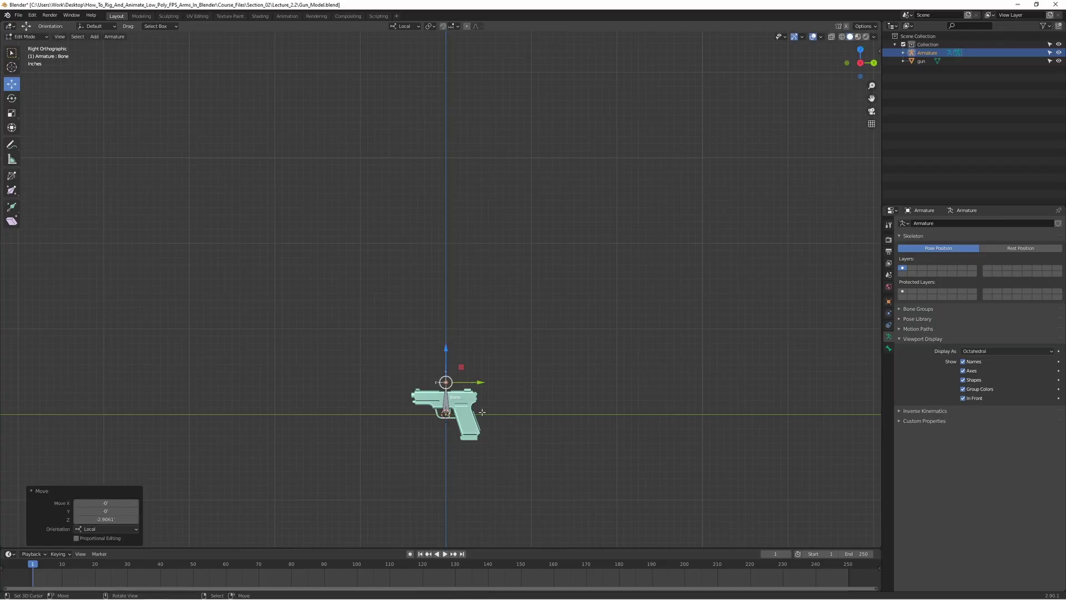
Center the view on the gun and select the whole bone.
scroll(509, 461, up, 4)
shift+middle_drag(509, 461, 508, 219)
scroll(435, 422, up, 4)
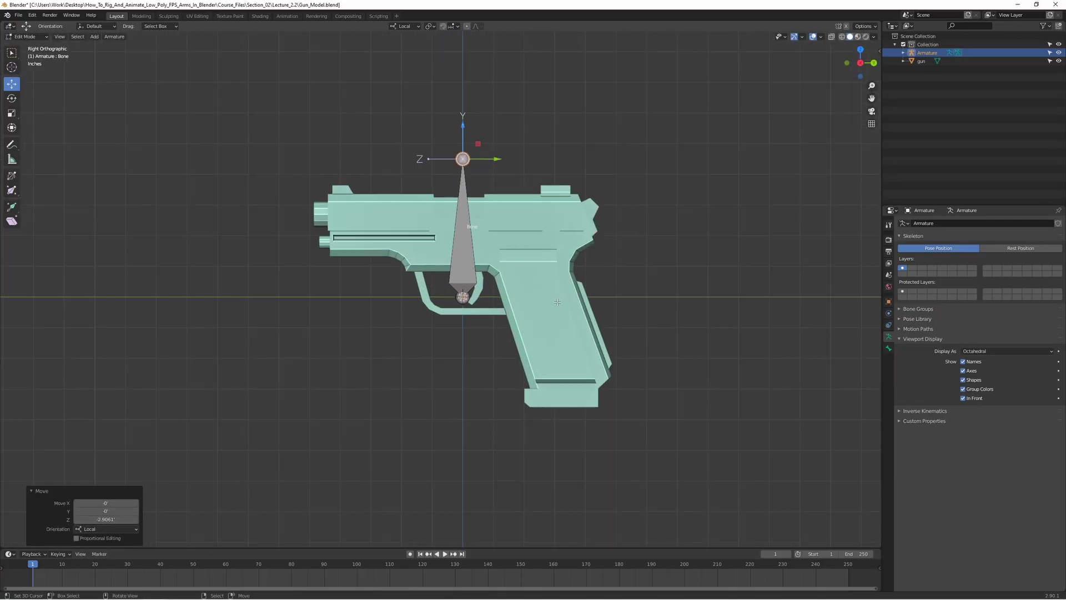
shift+middle_drag(629, 270, 579, 297)
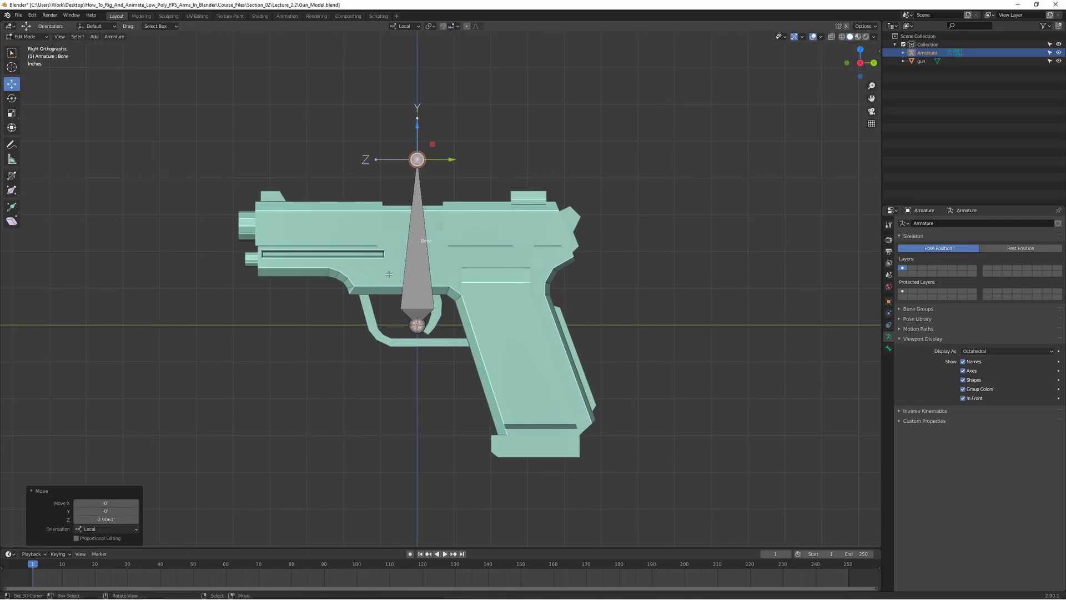
click(417, 232)
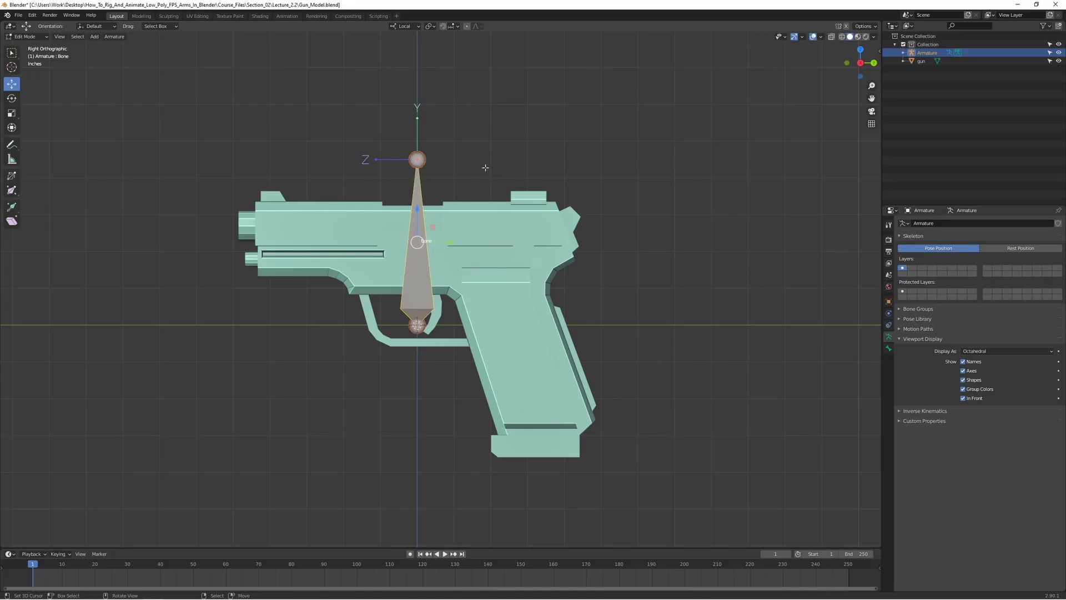
Rotate the bone -90° so it lies horizontally.
key(r)
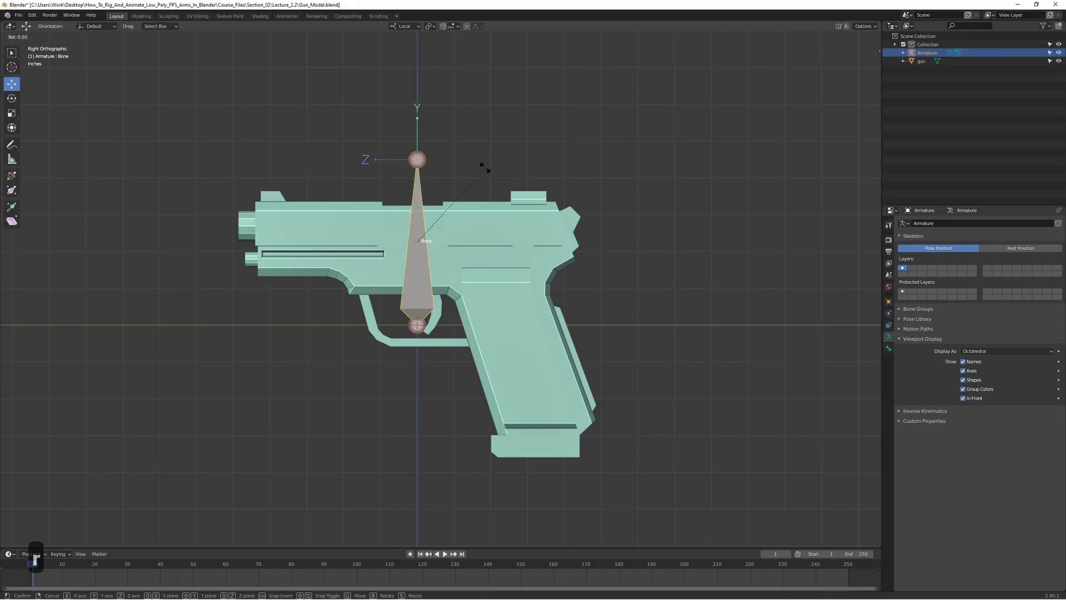
text(-90)
key(Return)
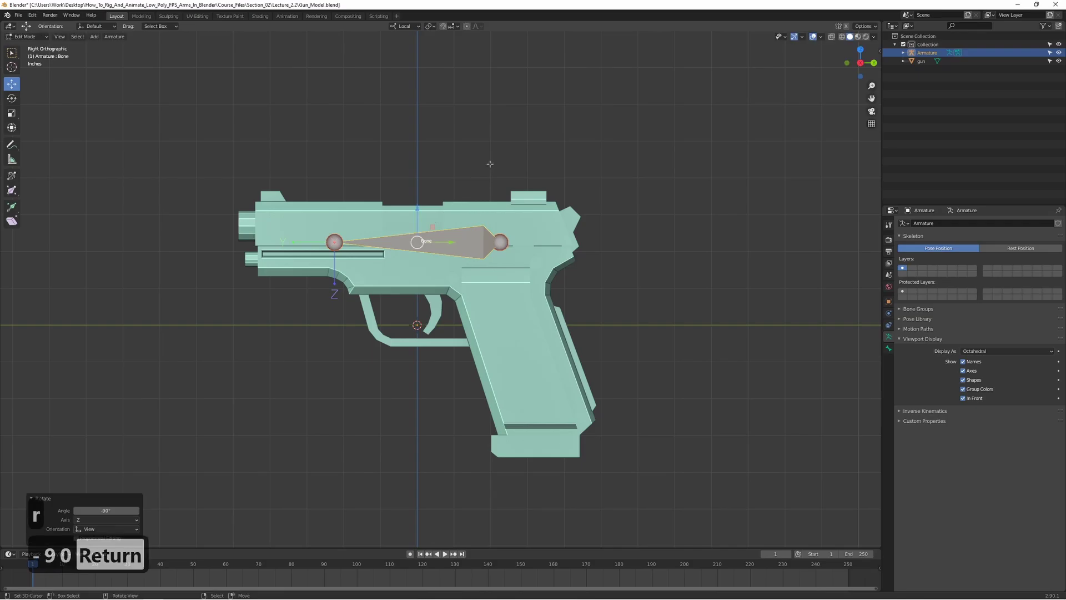
scroll(444, 237, up, 1)
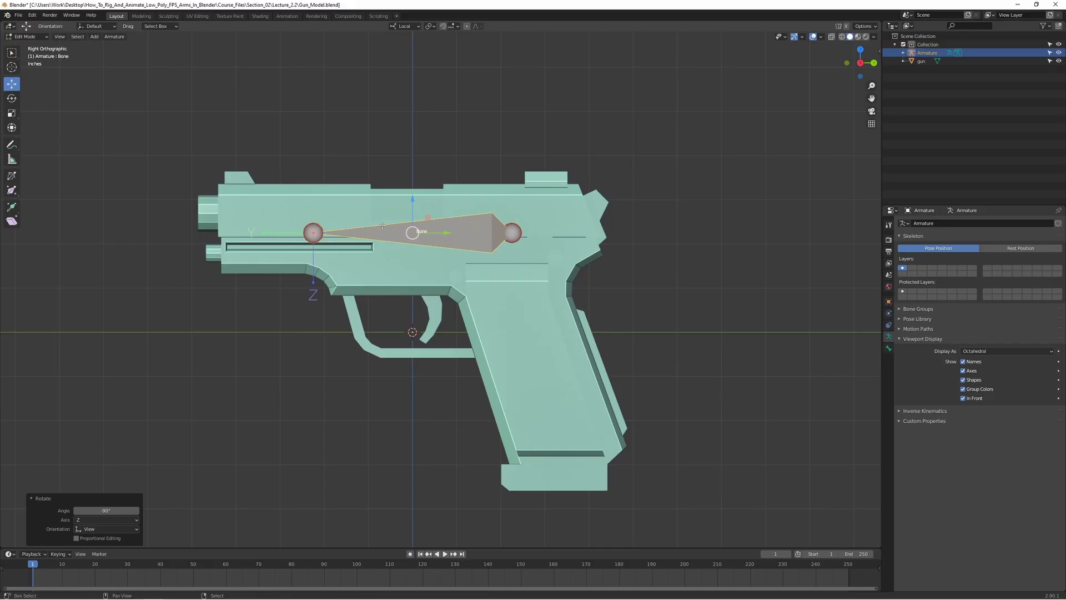
In wireframe, scale the bone to 0.701 and move it down onto the gun's slide.
key(z)
scroll(468, 247, up, 1)
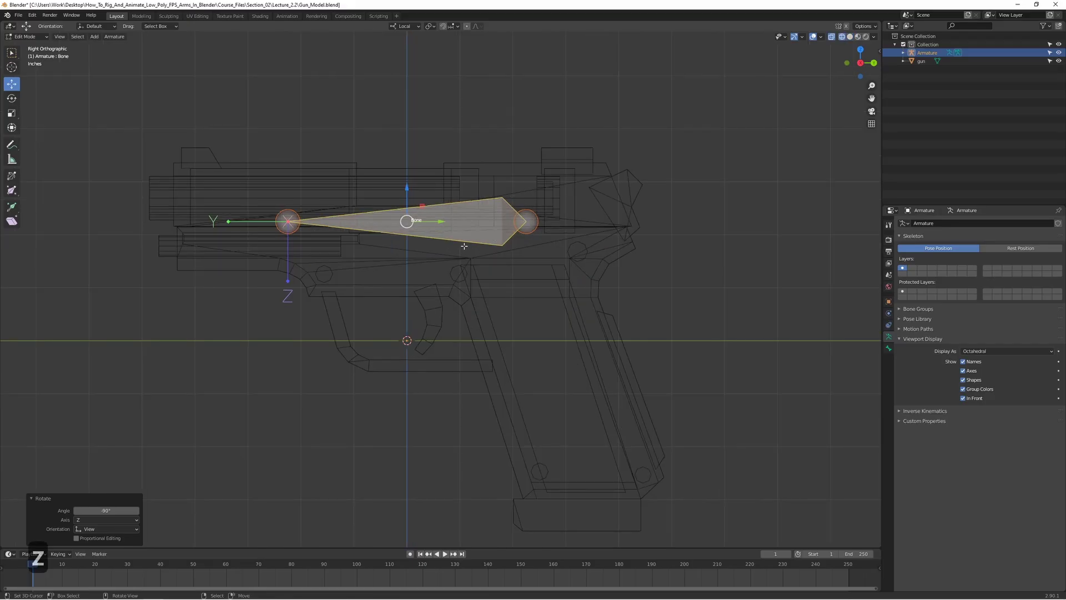
click(468, 238)
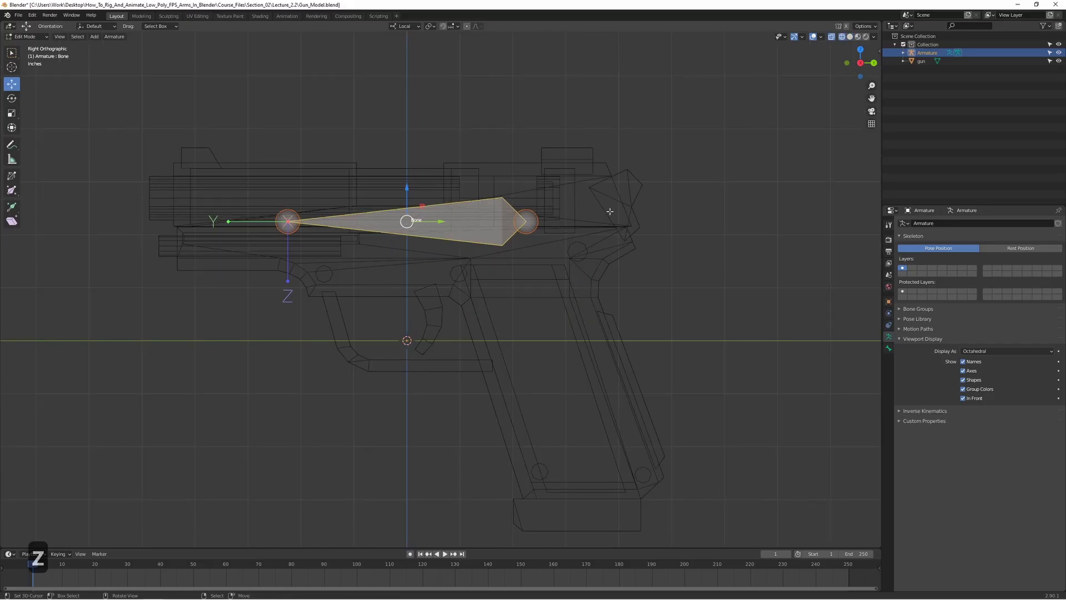
key(s)
click(548, 217)
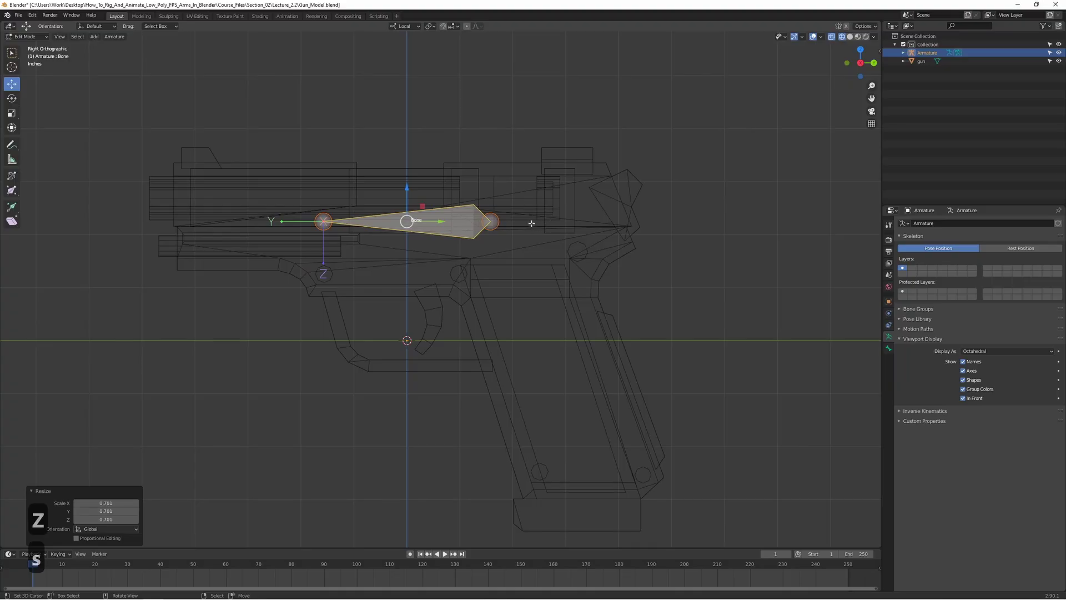
key(g)
click(558, 249)
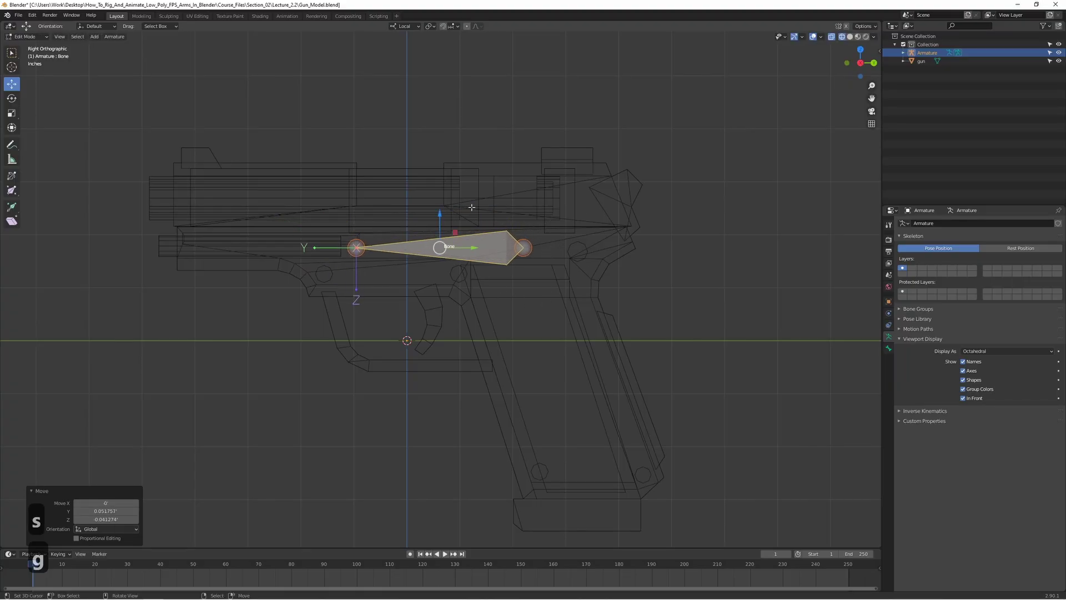
key(z)
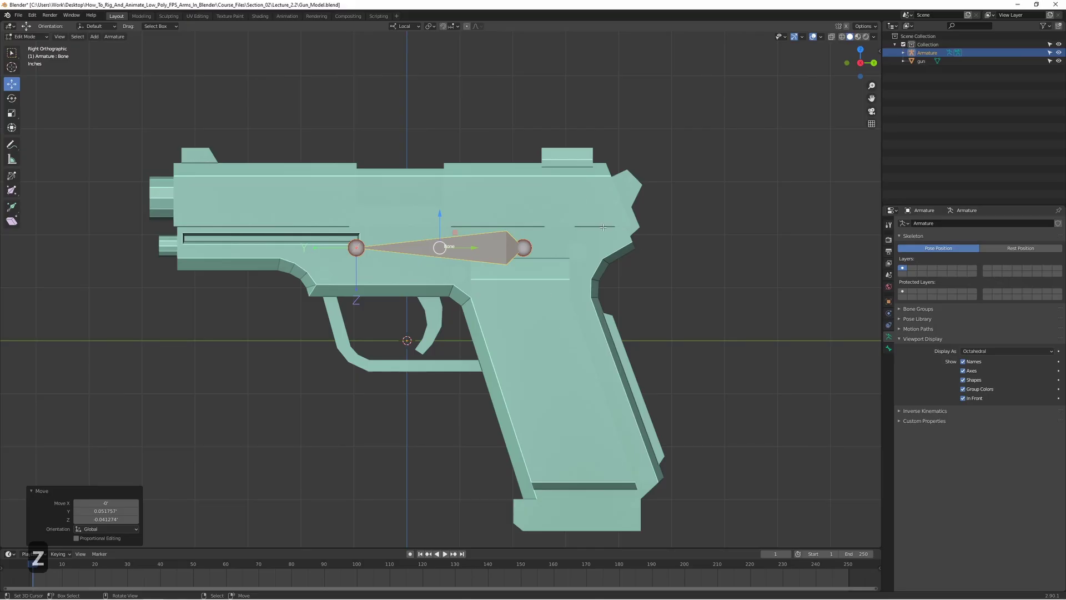
Nudge the bone slightly lower into the slide (0.003931 Y, -0.017034 Z).
key(g)
click(556, 260)
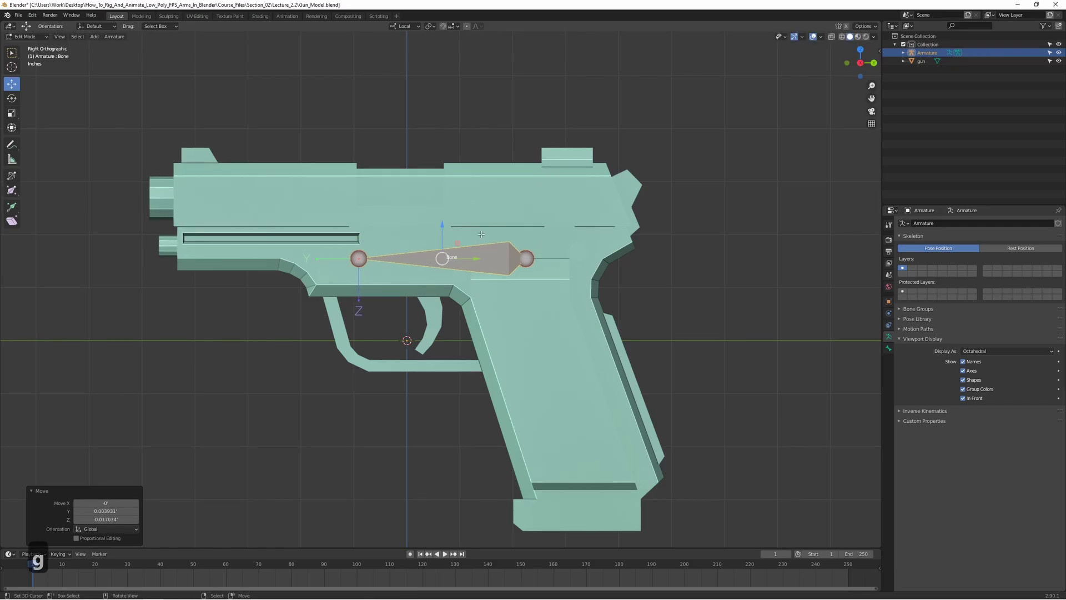
middle_drag(543, 269, 628, 285)
key(z)
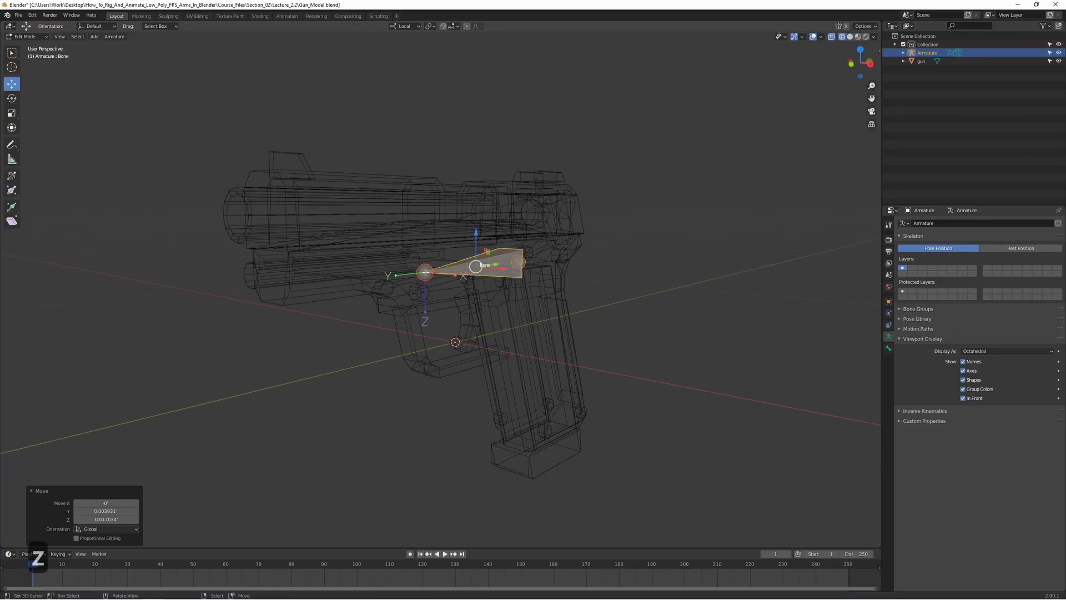
middle_drag(441, 279, 417, 295)
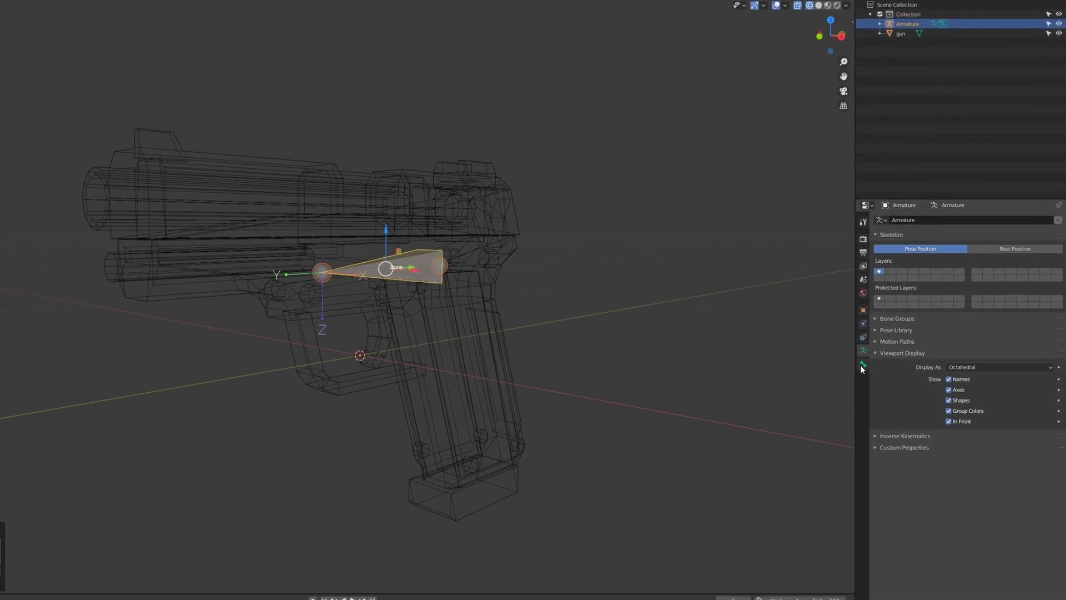
Set the bone's Roll to 0° in Bone Properties so head and tail sit level.
click(888, 348)
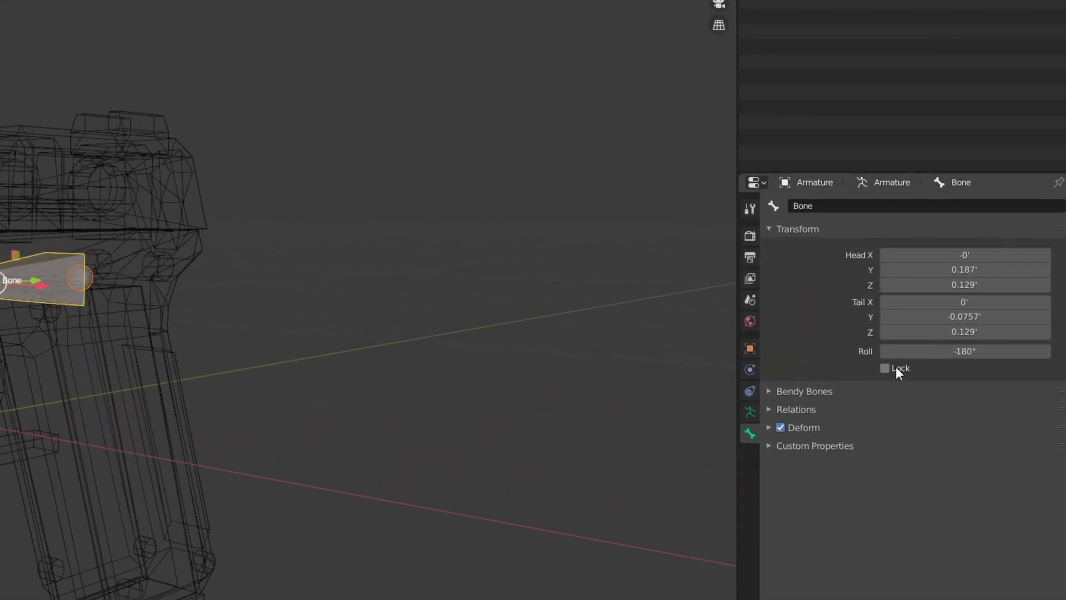
drag(922, 351, 979, 353)
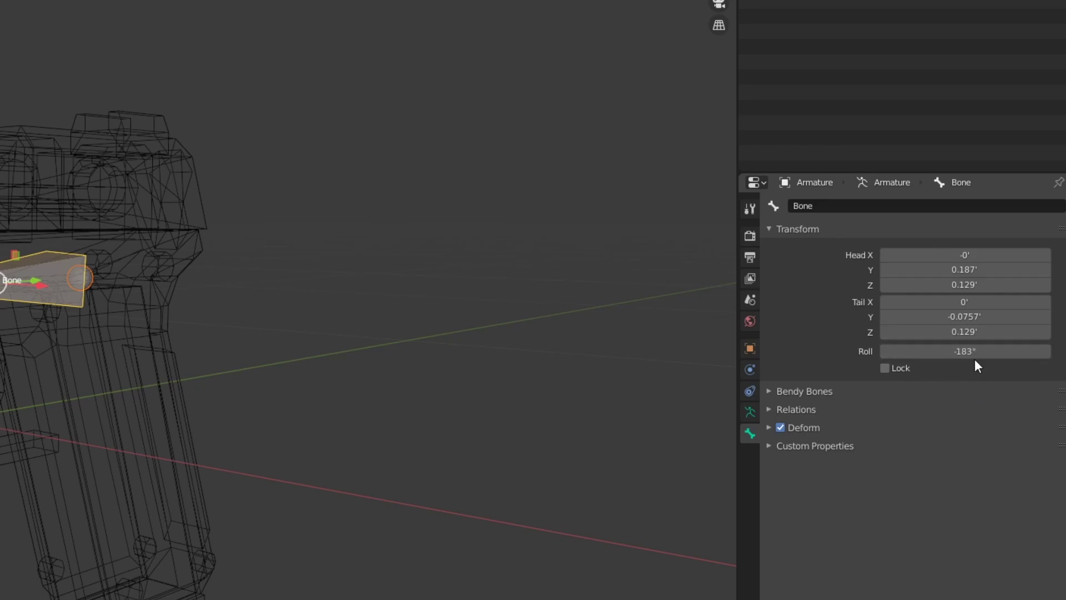
click(977, 352)
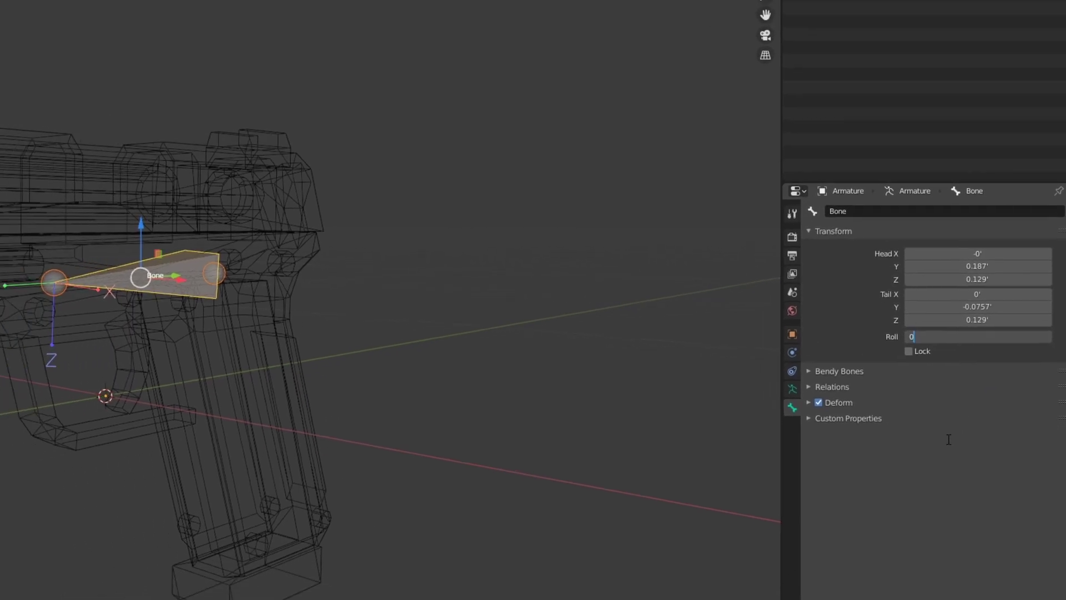
text(0)
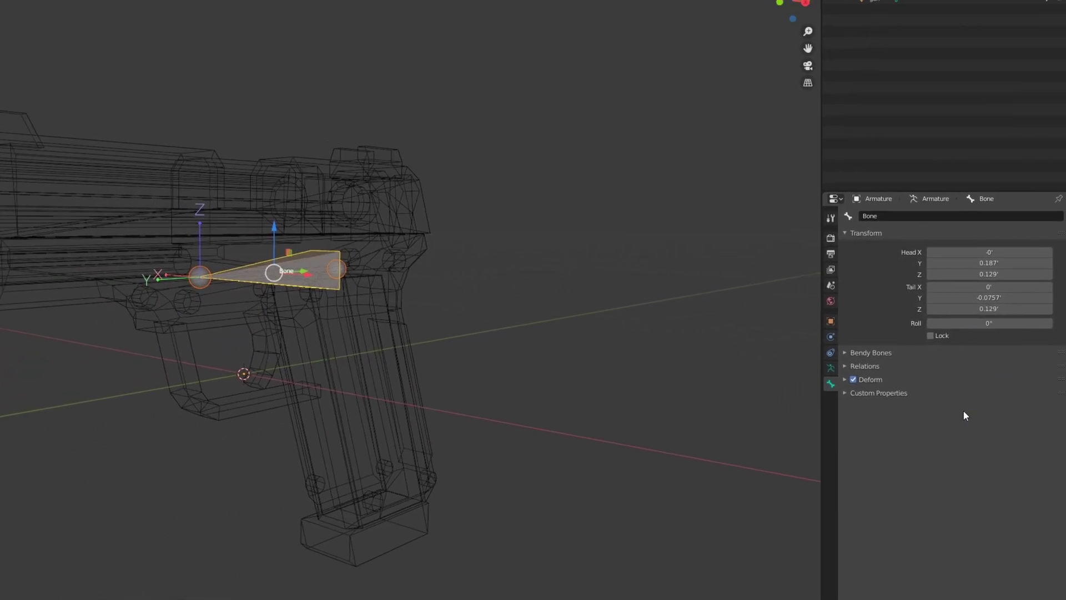
key(Return)
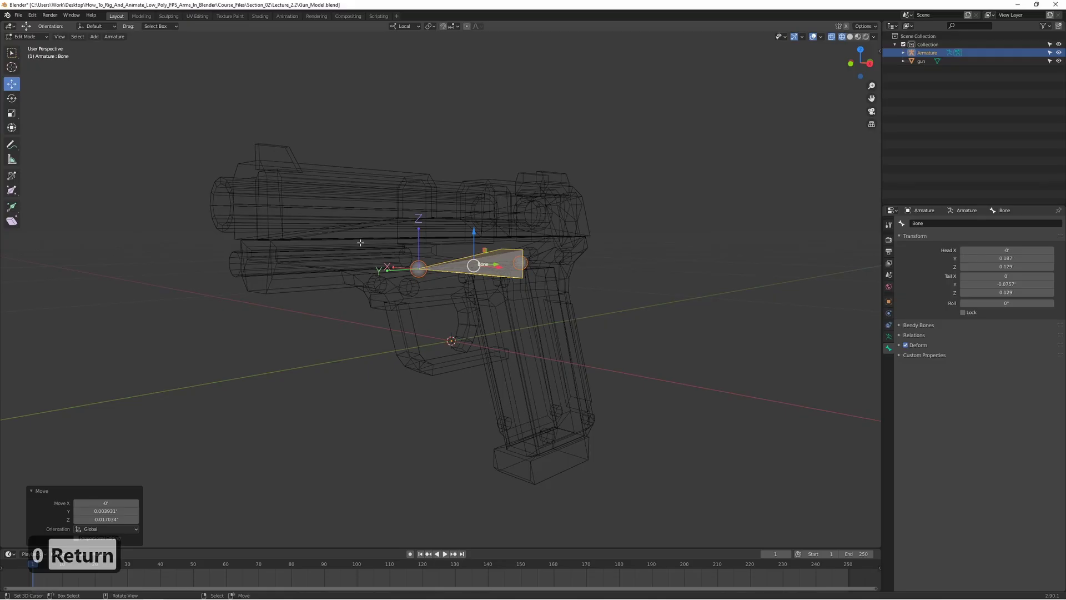
middle_drag(467, 238, 372, 295)
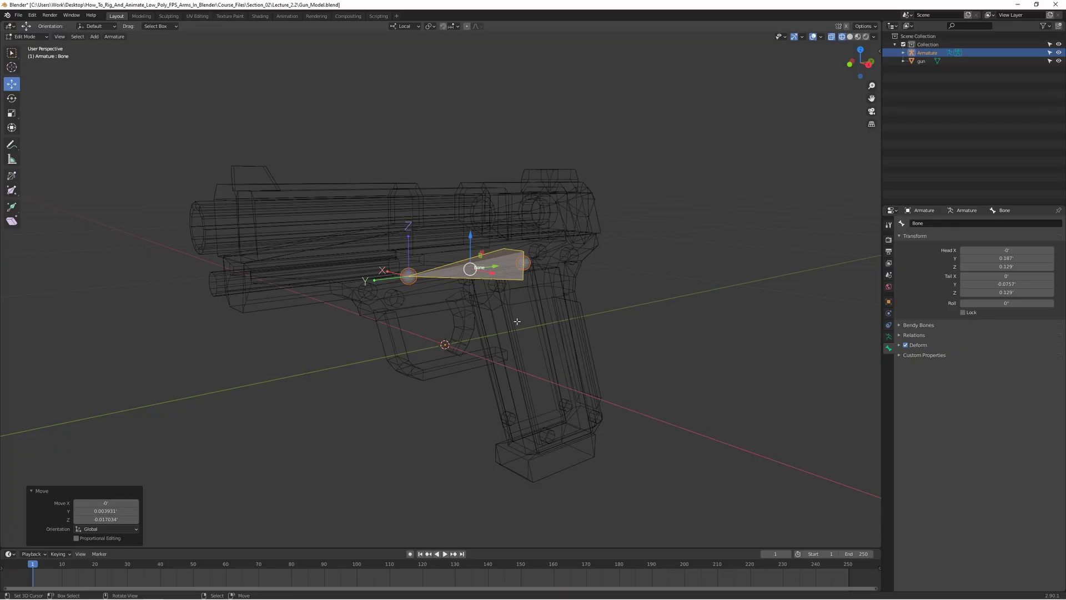
From the Right view, name the bone 'gun_root' in Bone Properties.
key(KP_3)
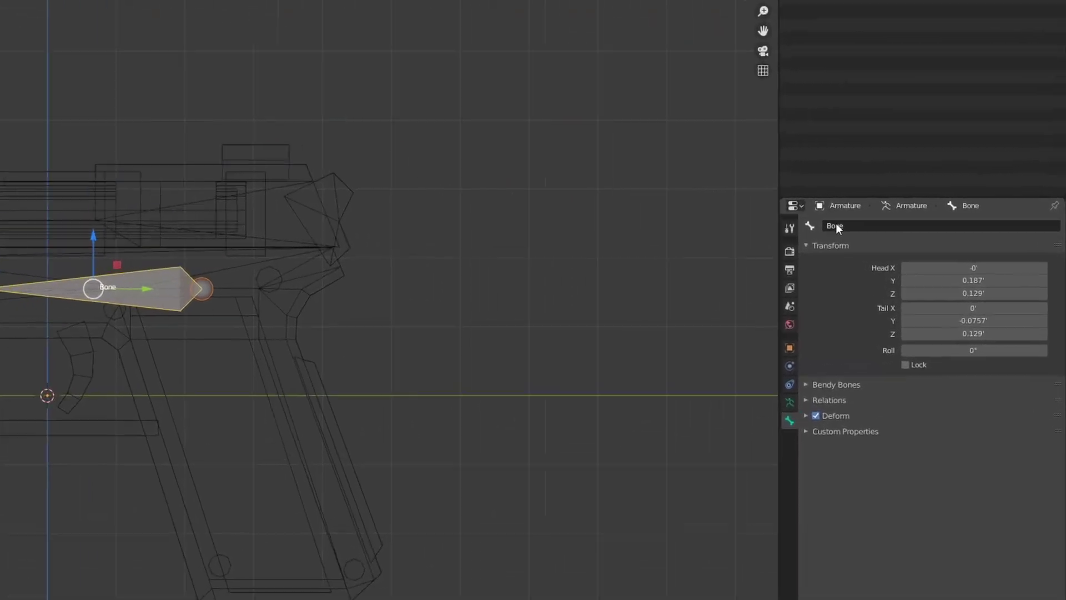
click(823, 227)
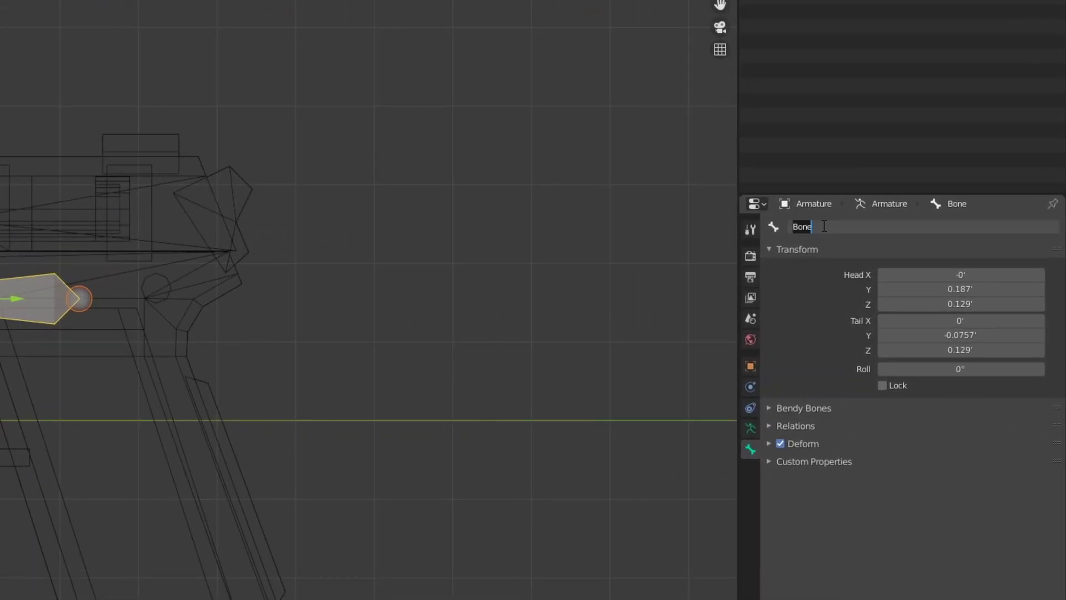
text(gun_root)
key(Return)
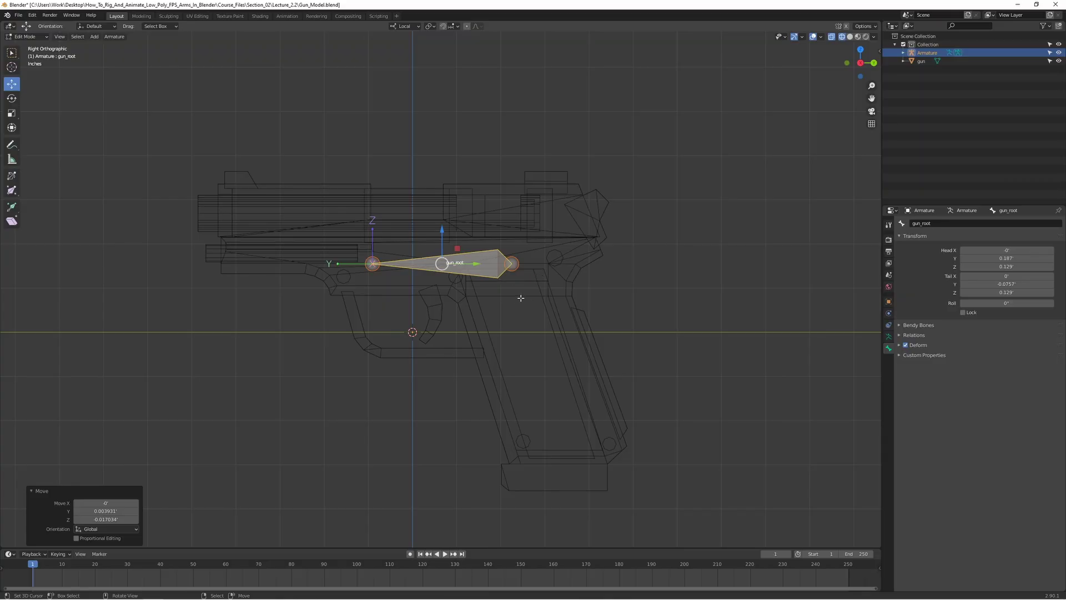
scroll(521, 297, up, 1)
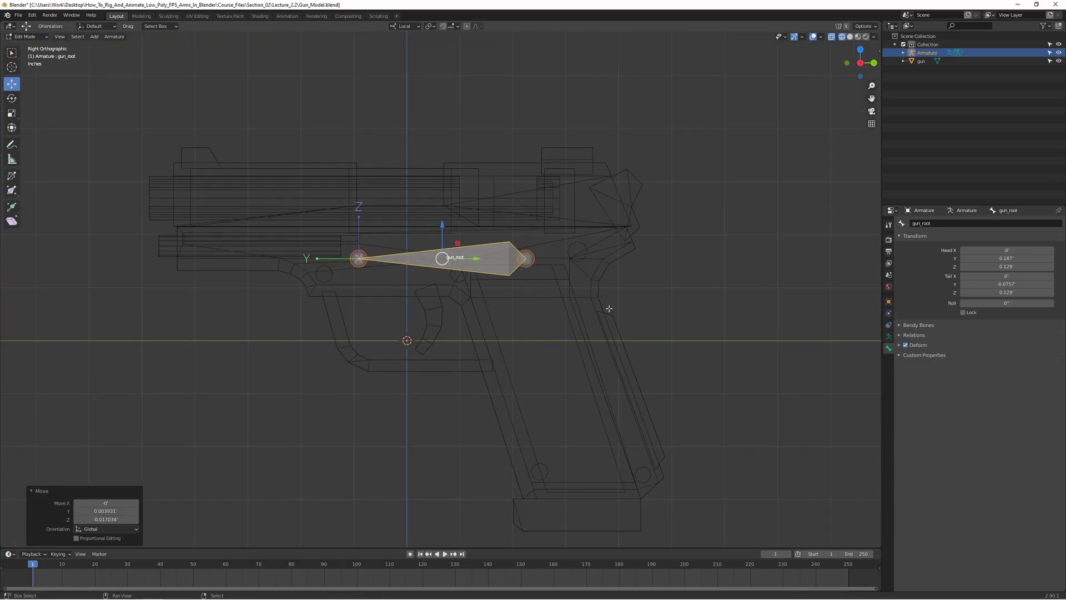
Duplicate gun_root and place the copy just above it along the slide.
key(shift+d)
click(582, 250)
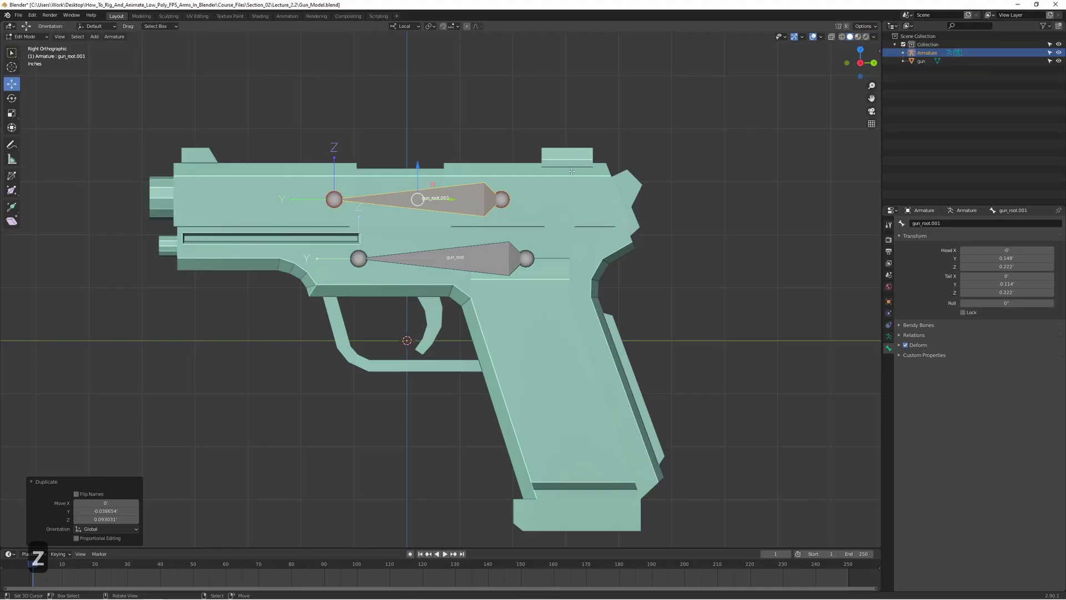
key(z)
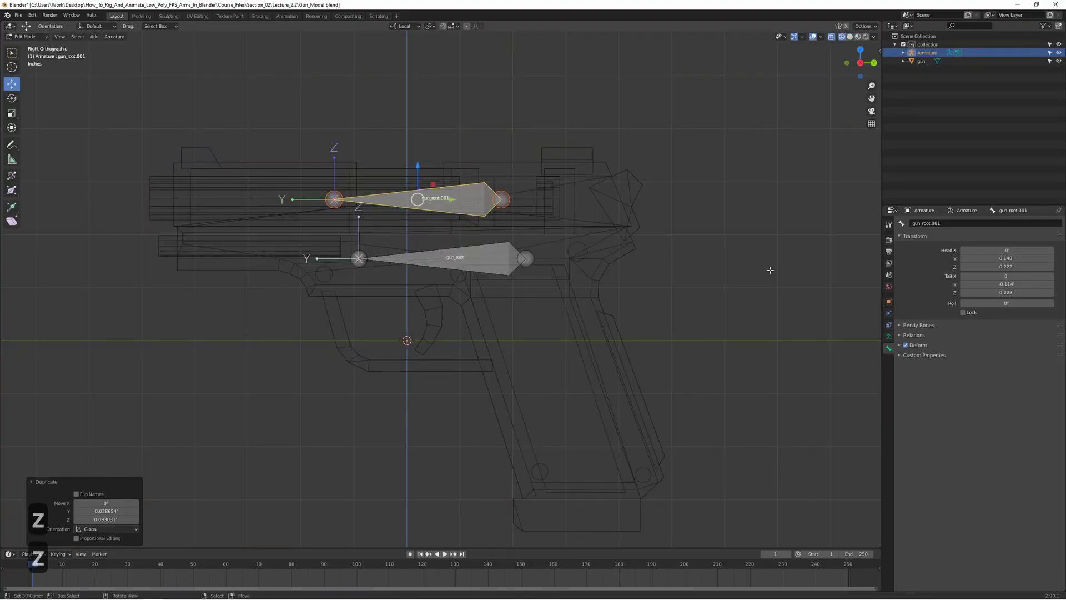
Rename the copy to 'slide' and start moving it along its local Y axis.
click(953, 223)
text(sliod)
key(BackSpace)
key(BackSpace)
text(de)
key(Return)
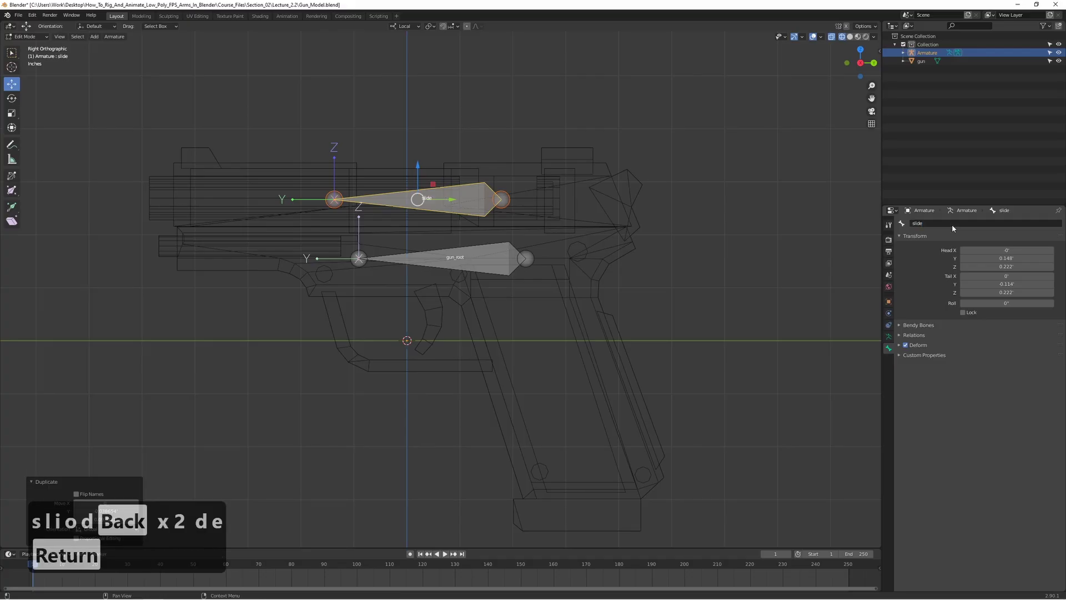
scroll(593, 192, up, 1)
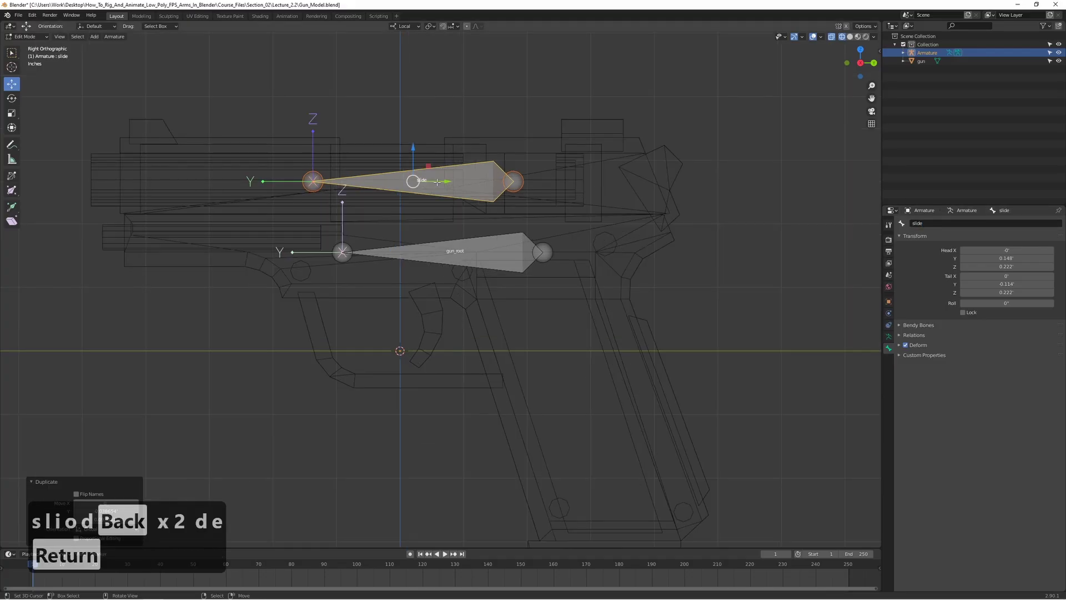
key(g)
key(y)
key(y)
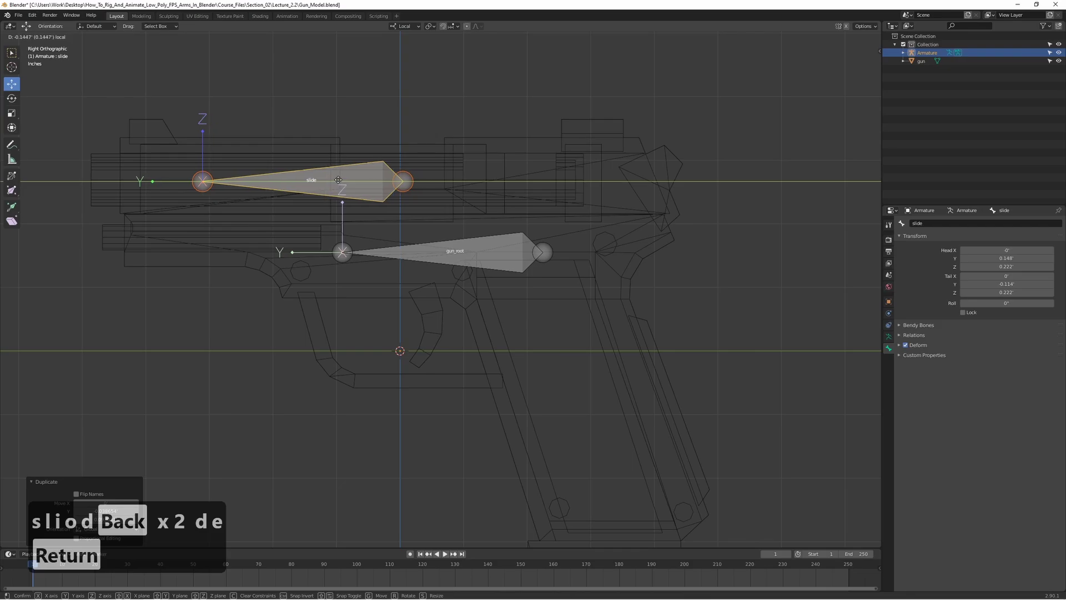